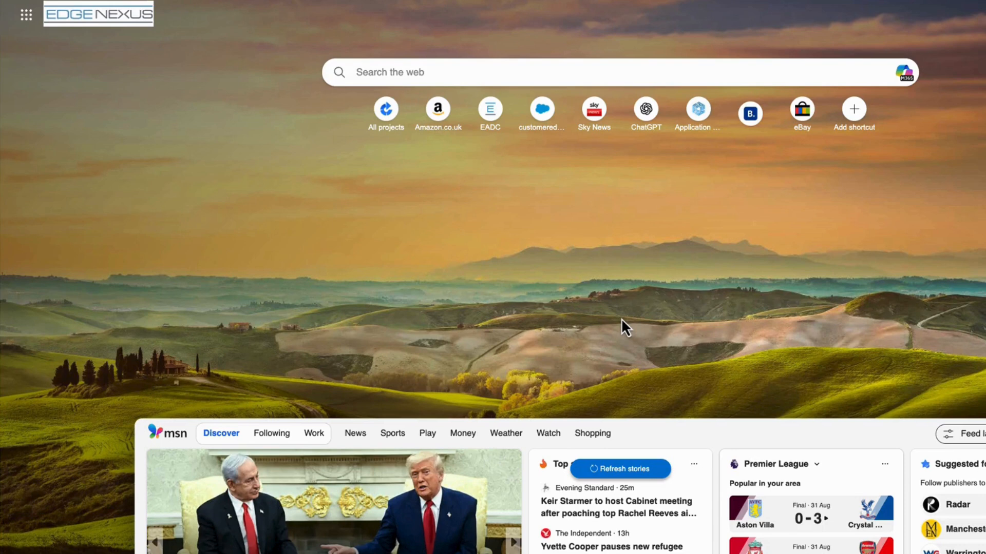
Open the Free Trial page on the Edgenexus website and look through its virtual appliance download request form.
click(226, 2)
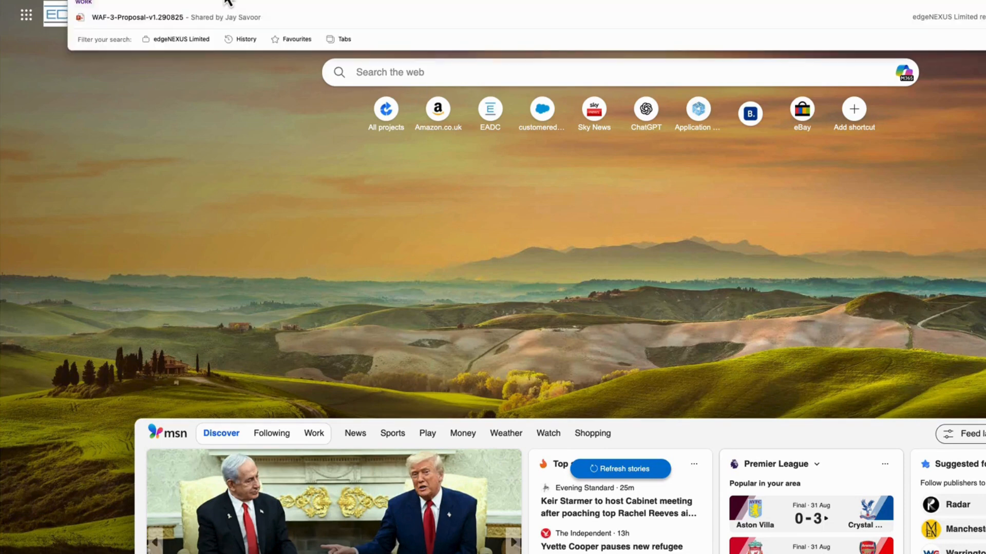
text(edge)
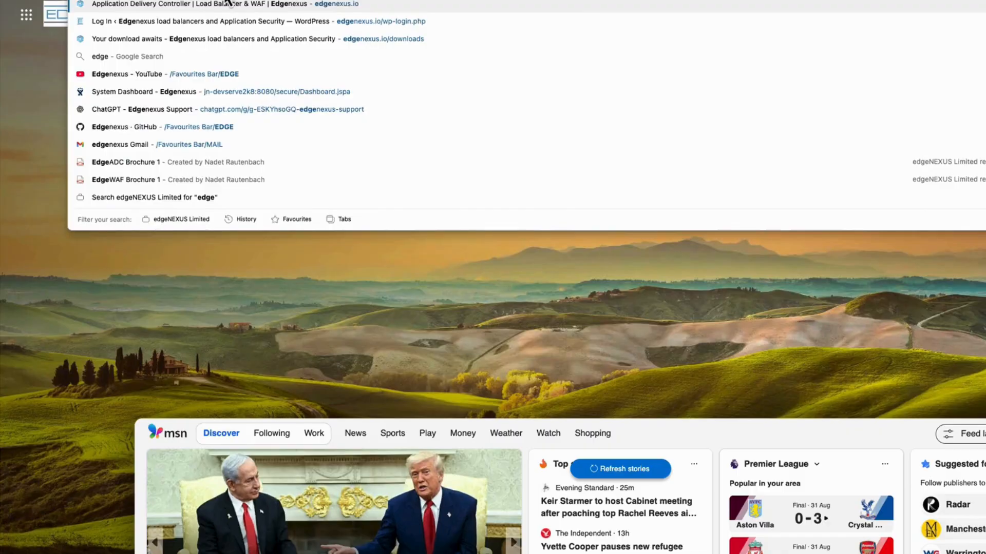
key(Return)
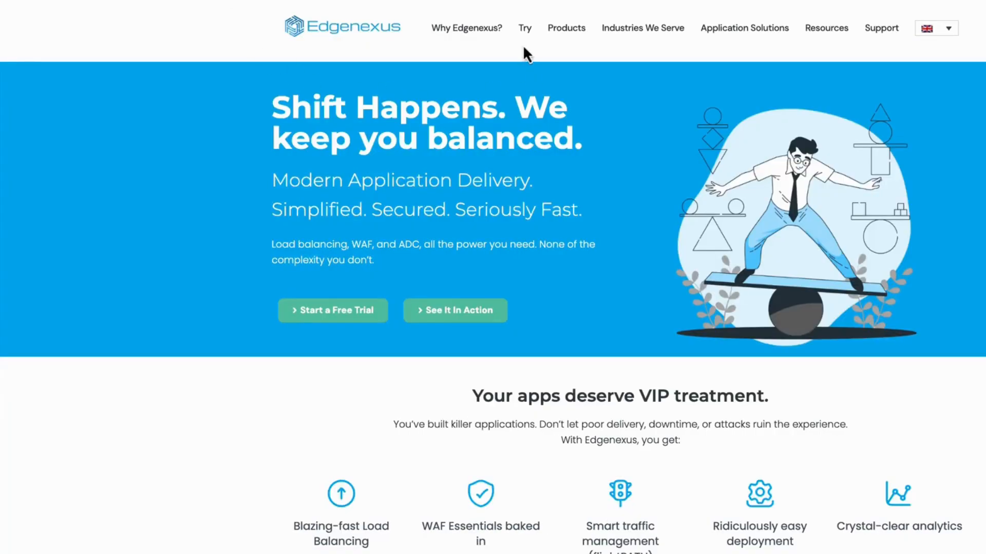
mouse_move(523, 29)
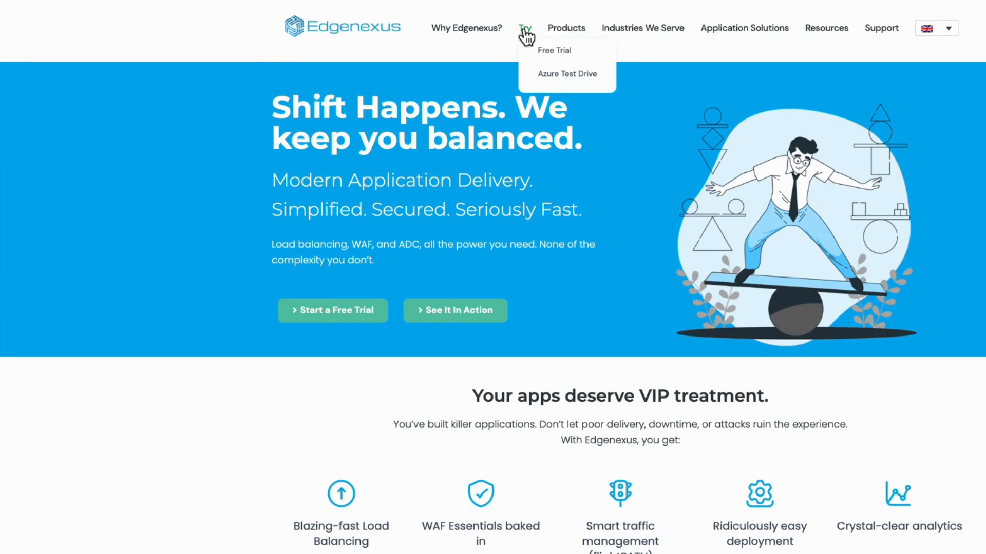
click(559, 51)
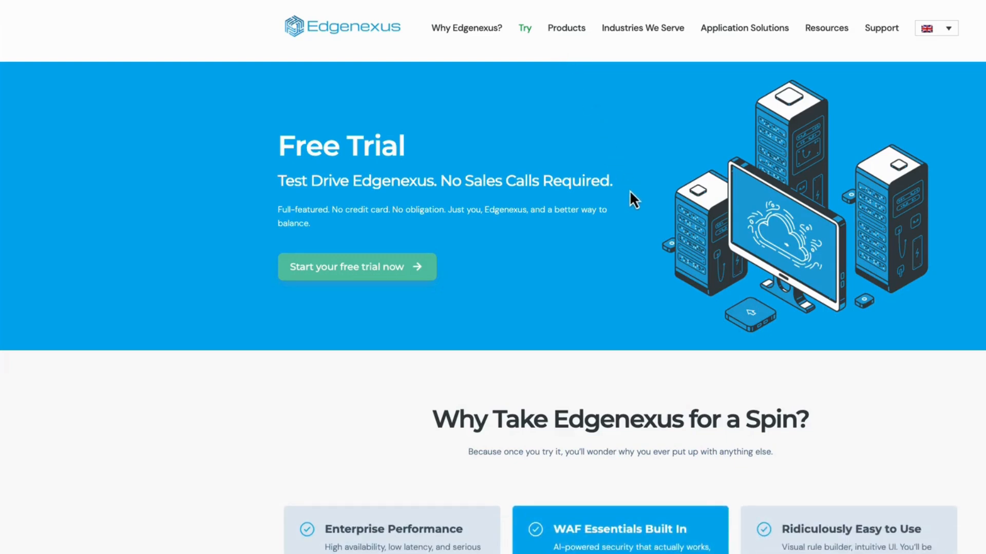
scroll(630, 190, down, 9)
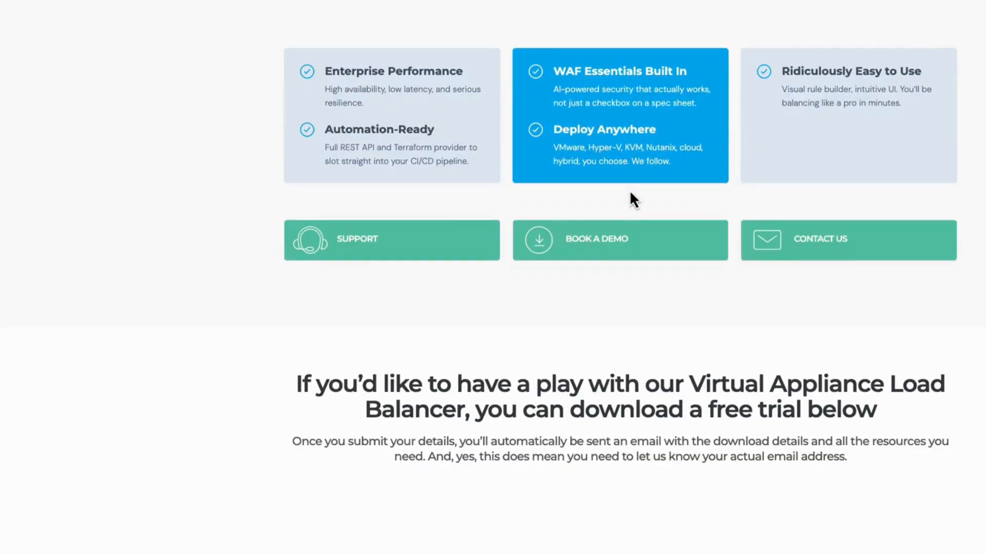
scroll(630, 193, down, 6)
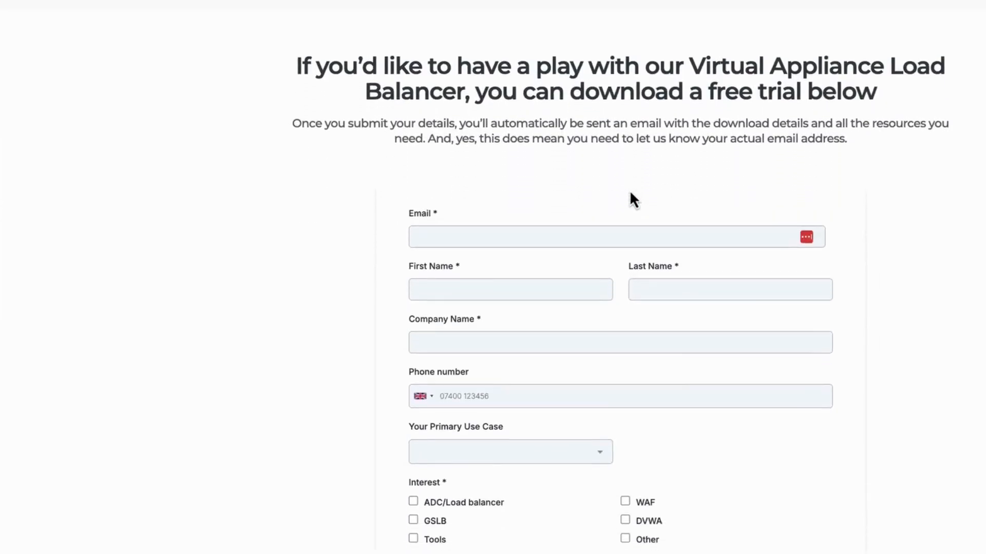
scroll(630, 193, down, 2)
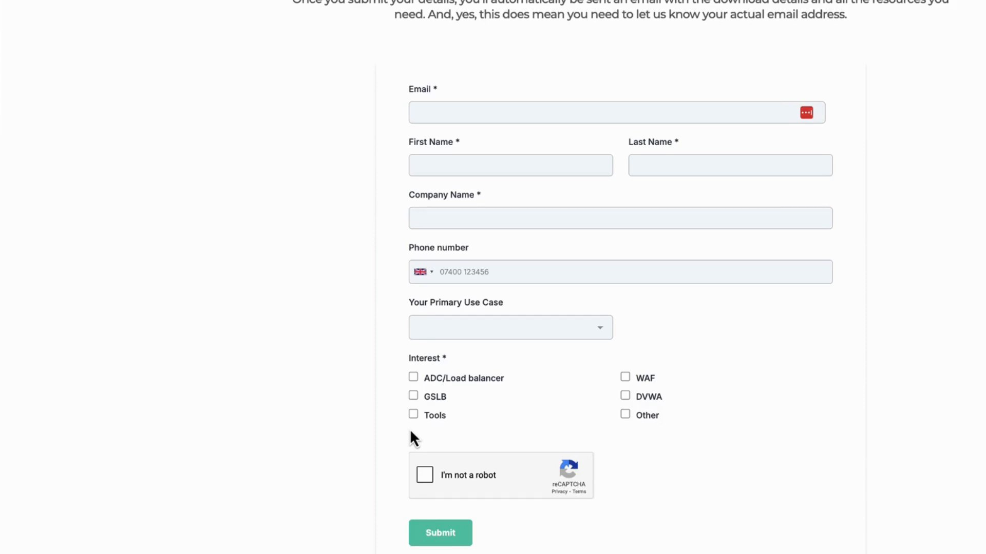
scroll(410, 429, up, 1)
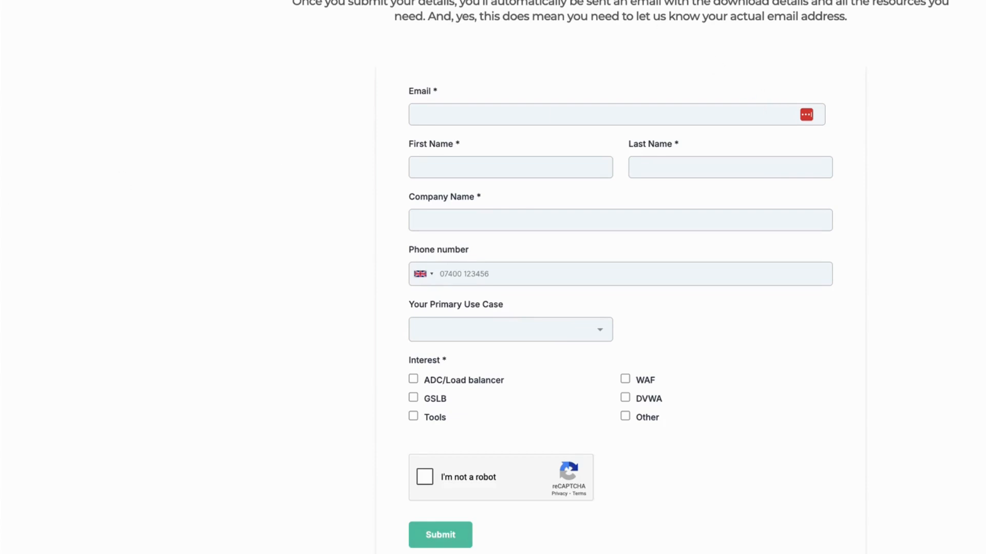
Switch to the Edgenexus downloads page and review the builds offered for each platform under Pick Your Playground.
click(633, 0)
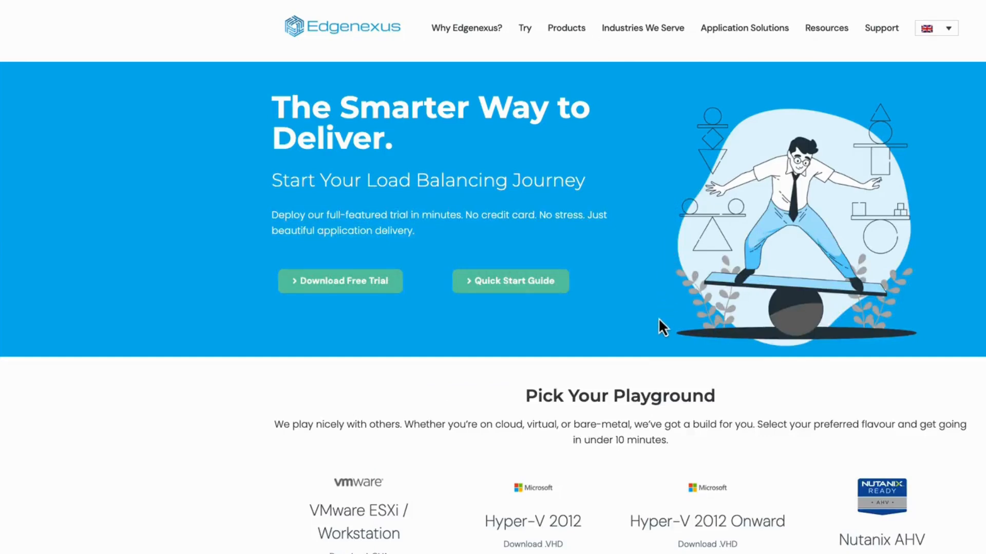
scroll(658, 318, down, 3)
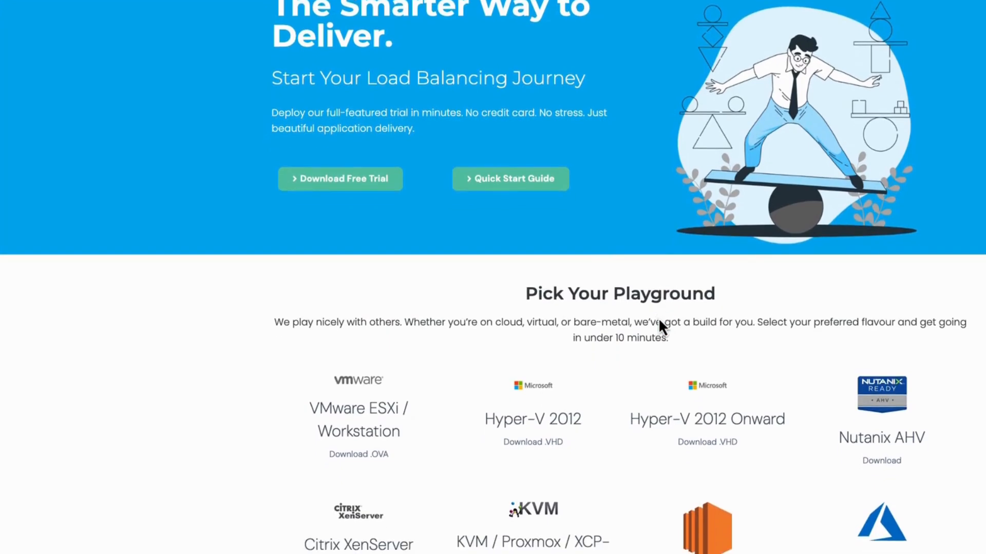
scroll(658, 318, down, 1)
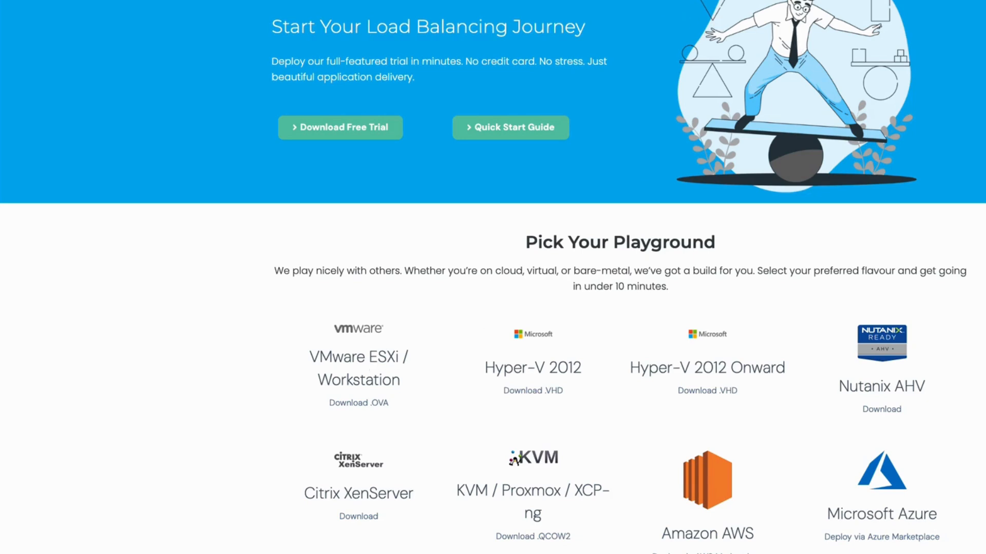
Switch to the VMware ESXi Host Client, log in as root and display the host's virtual machines.
click(632, 0)
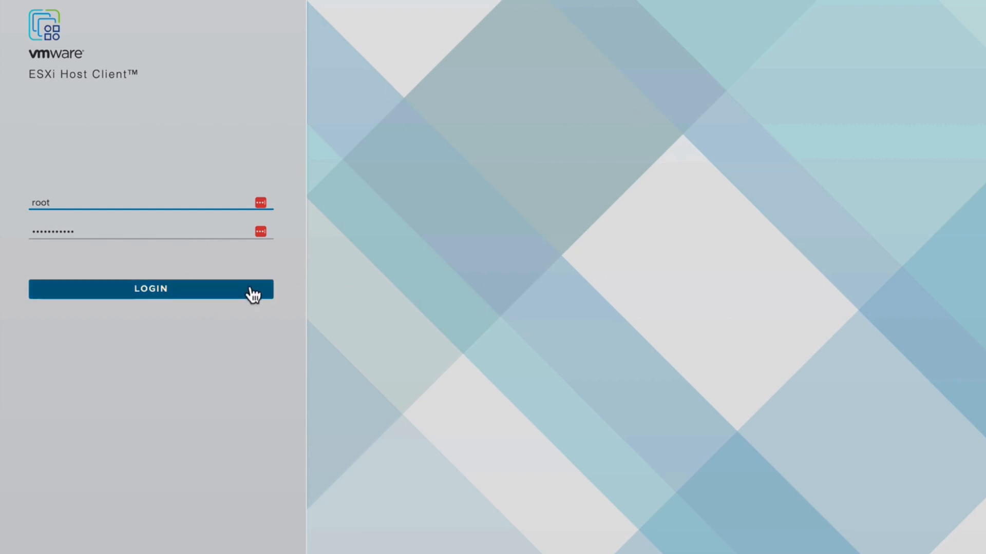
click(157, 290)
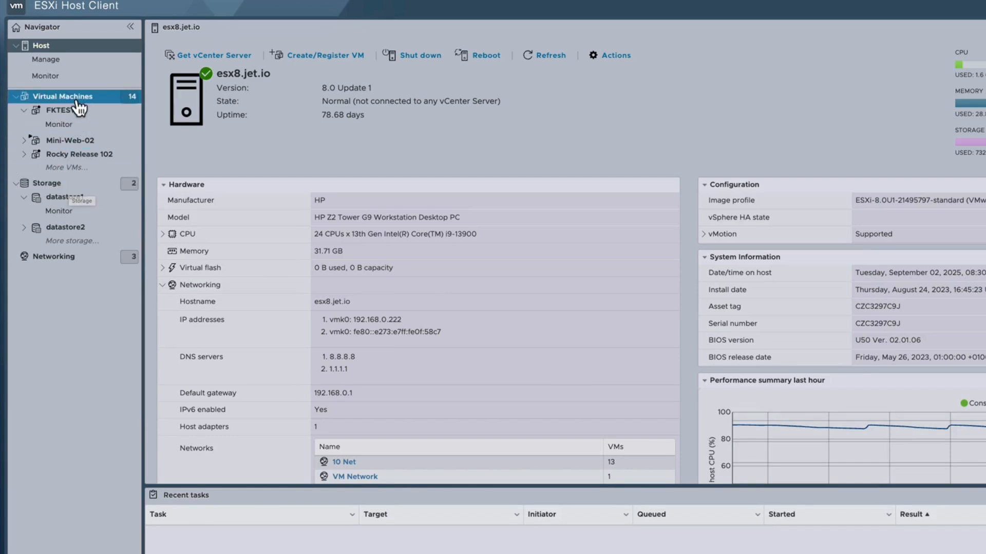
click(62, 97)
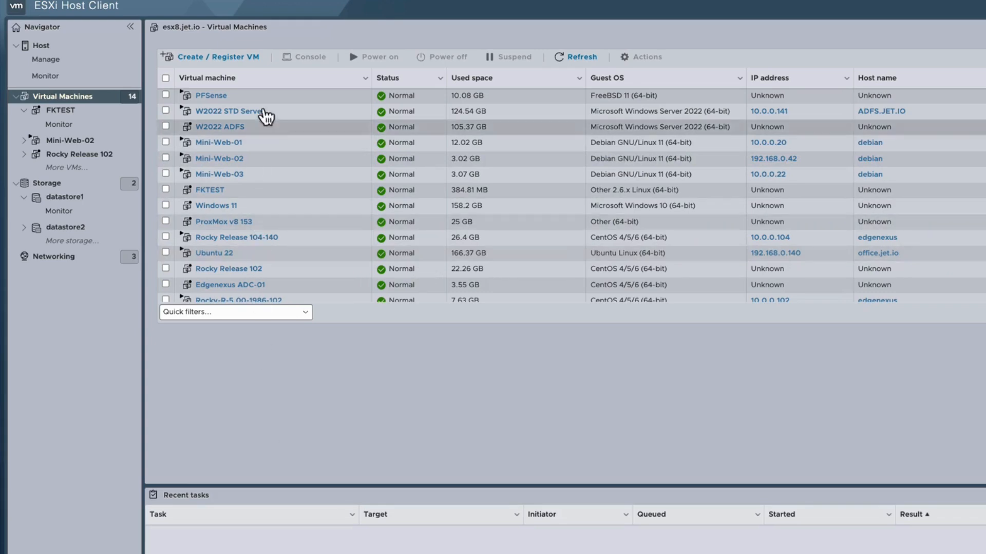
Start creating a virtual machine with the option to deploy it from an OVF or OVA file.
click(252, 60)
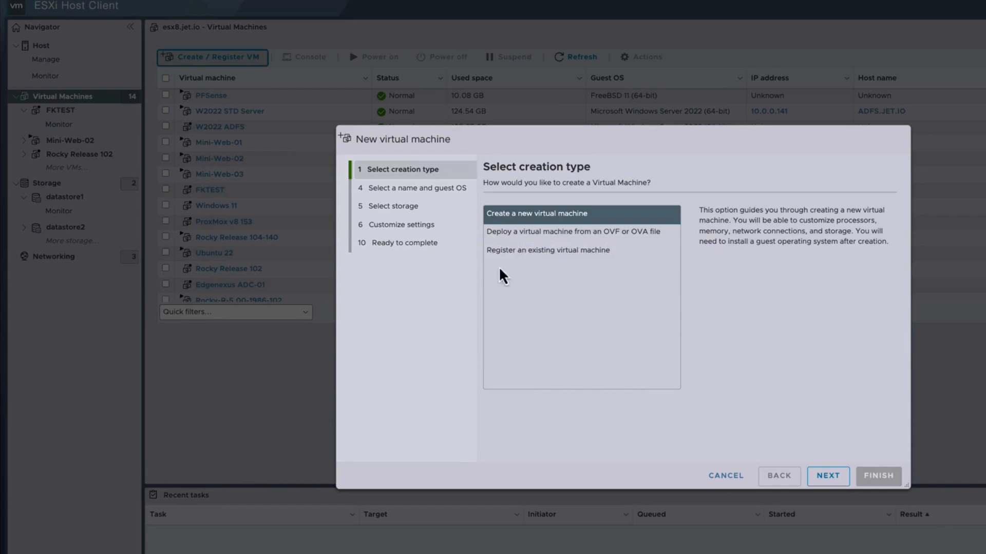
click(560, 236)
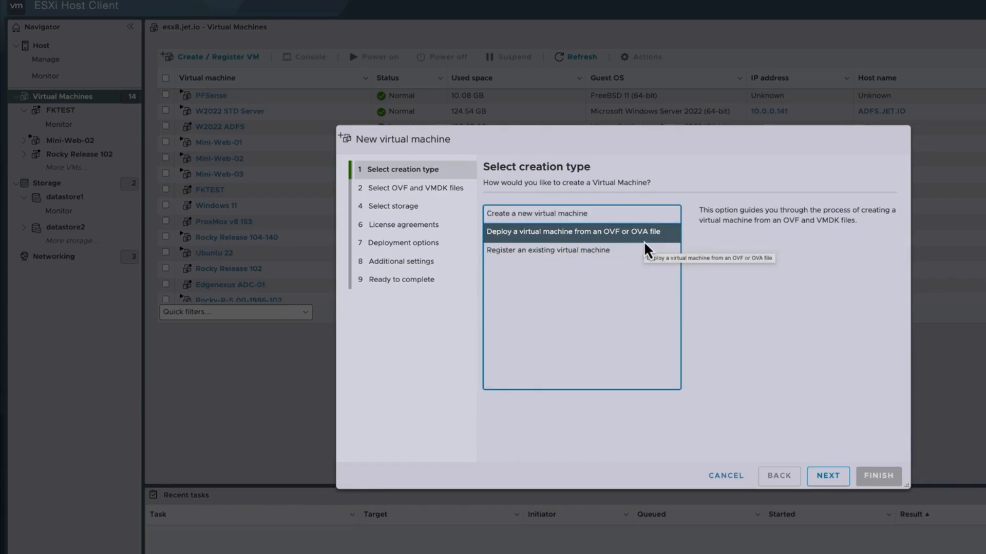
click(823, 479)
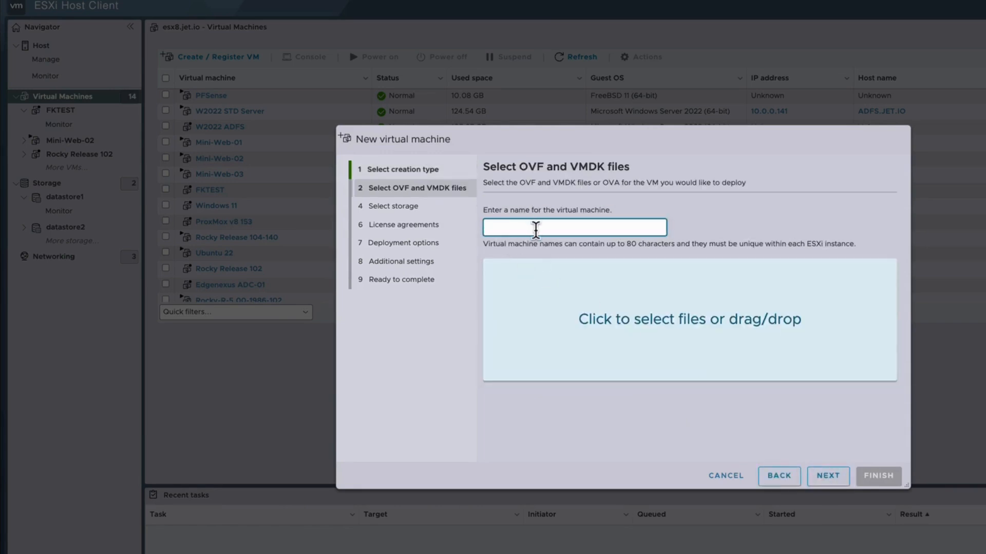
Name the virtual machine TestADC and supply Edgenexus-ADC-OVA.4031-1986-12039-bam853.ova from the Downloads folder as its source file.
text(TestADC)
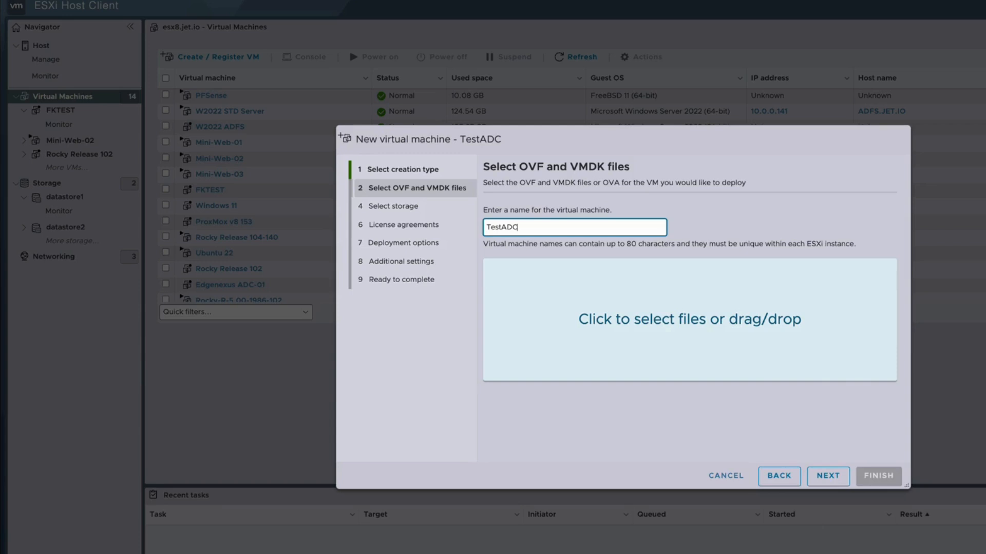
key(super+Tab)
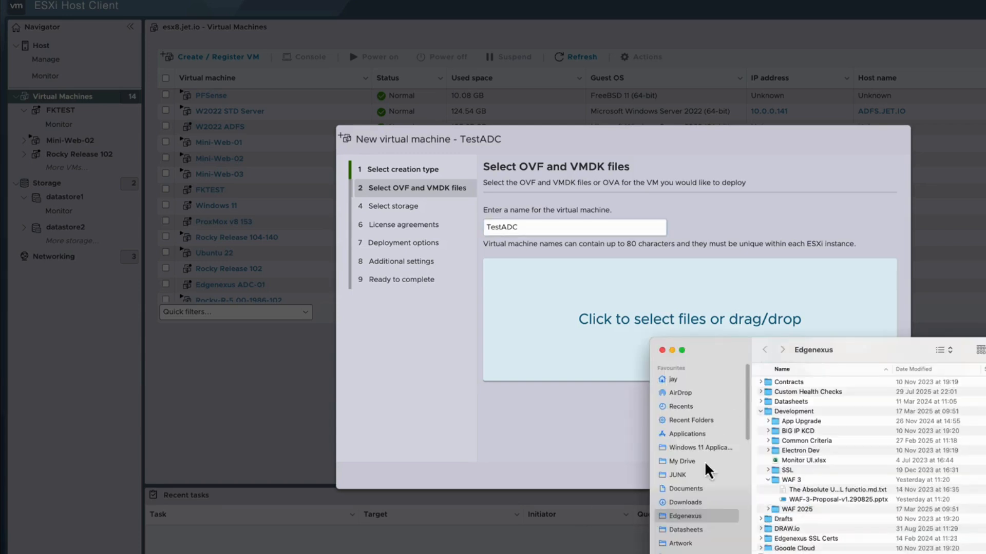
click(696, 502)
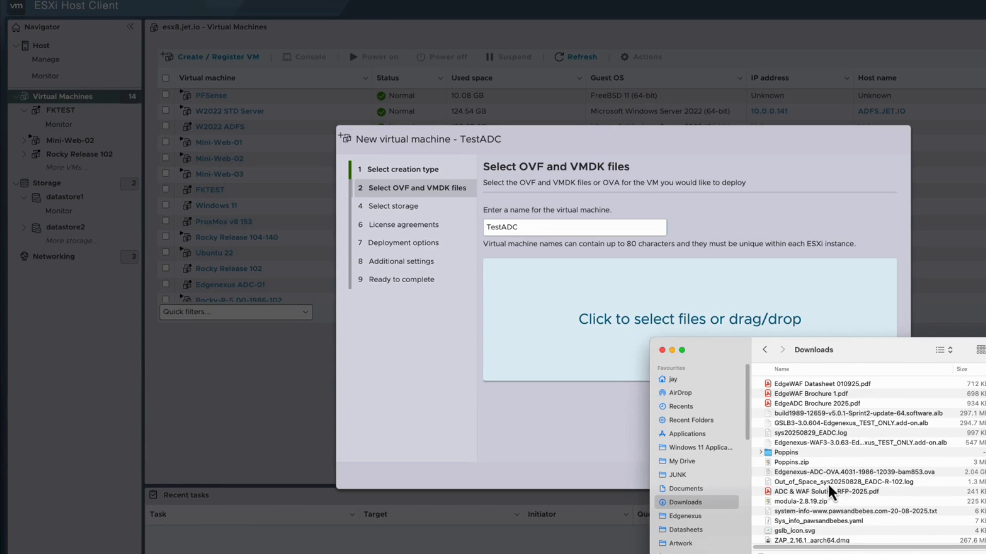
drag(834, 477, 618, 315)
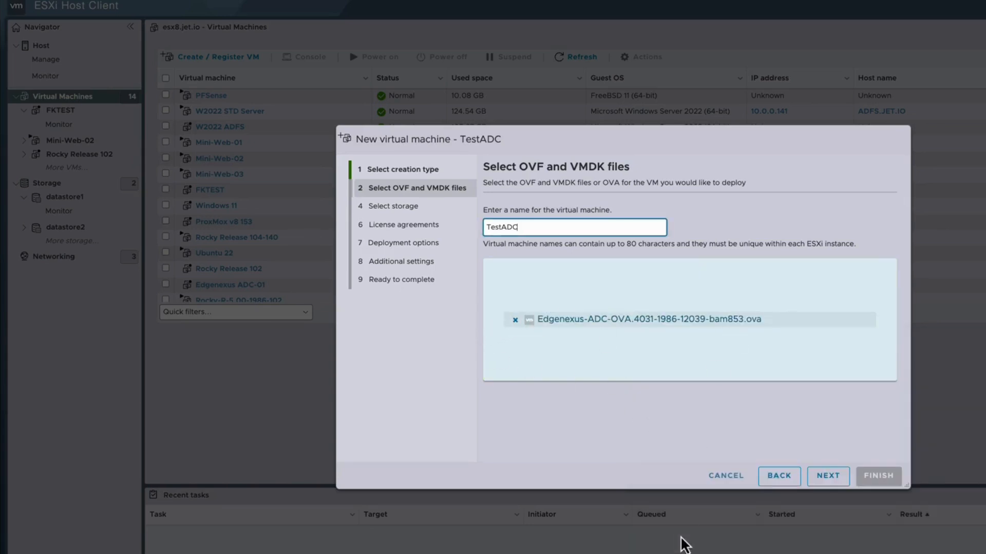
click(828, 477)
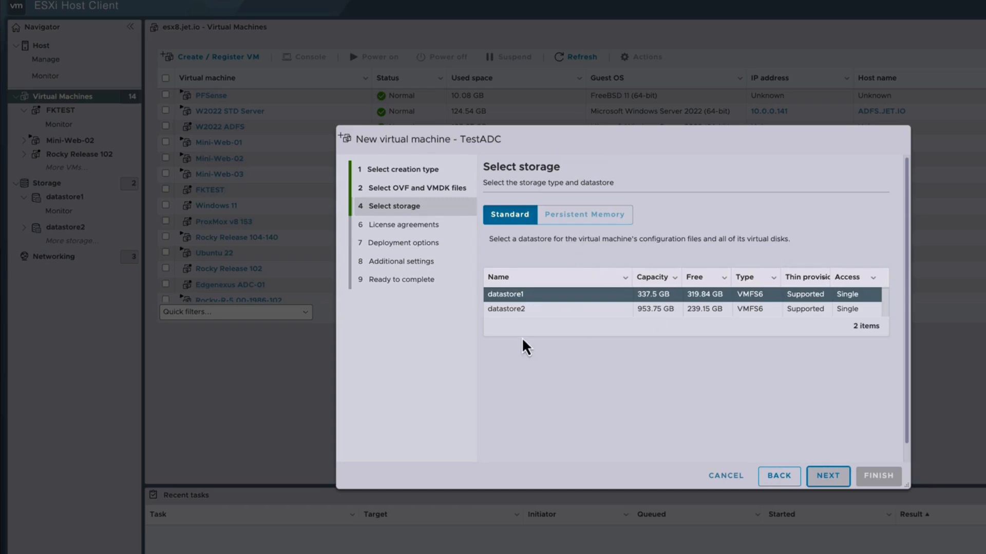
Store the virtual machine on datastore2, accept the 10 Net, Thin and automatic power-on deployment options, and finish the deployment.
click(516, 312)
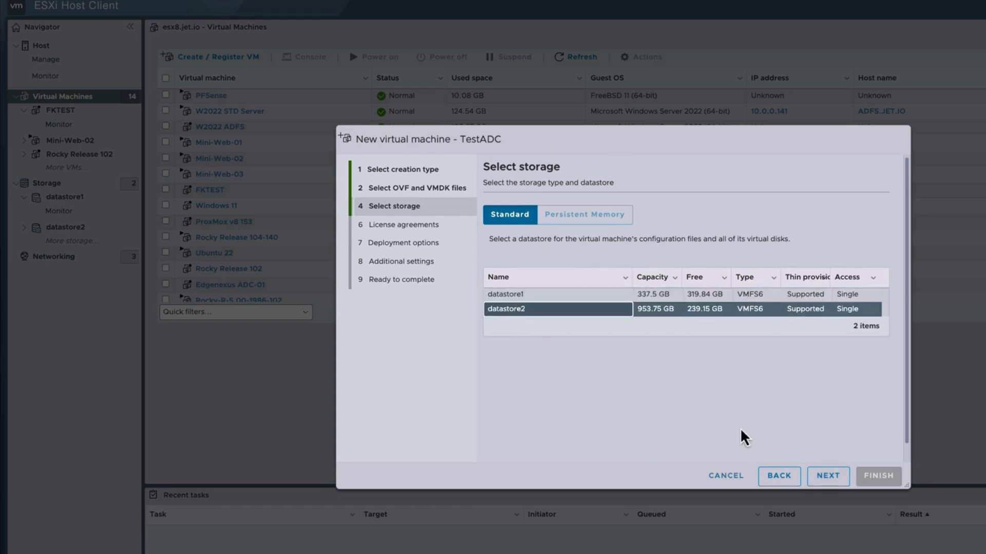
click(825, 476)
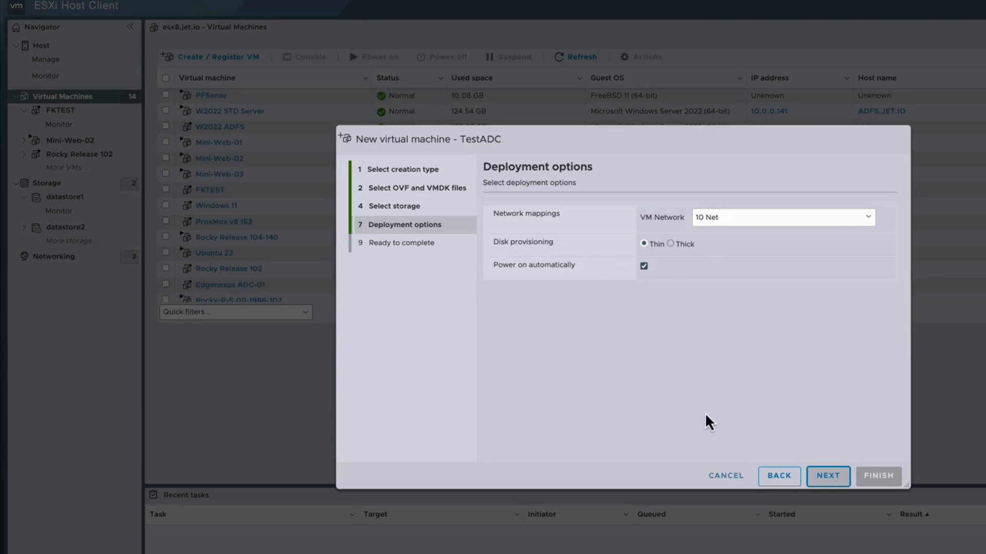
click(830, 477)
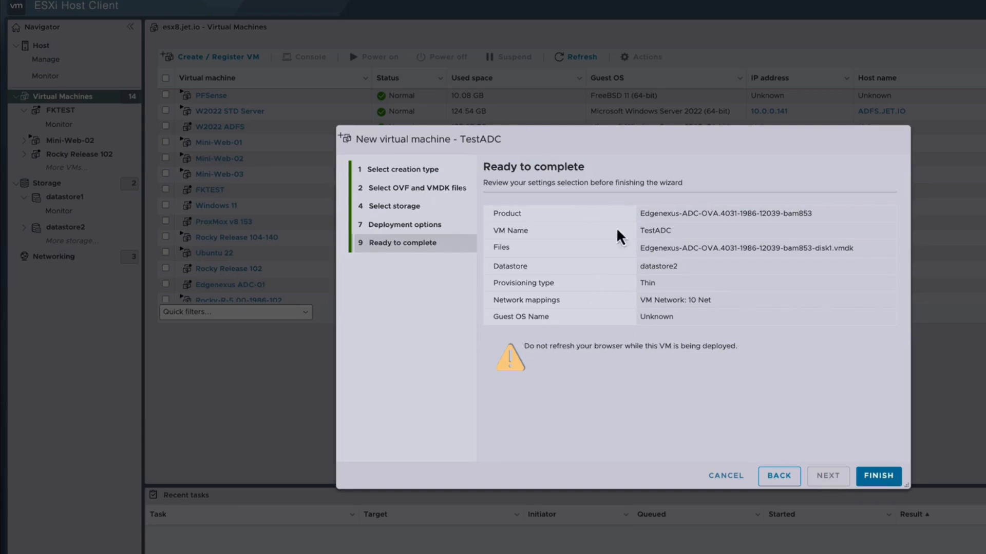
click(878, 476)
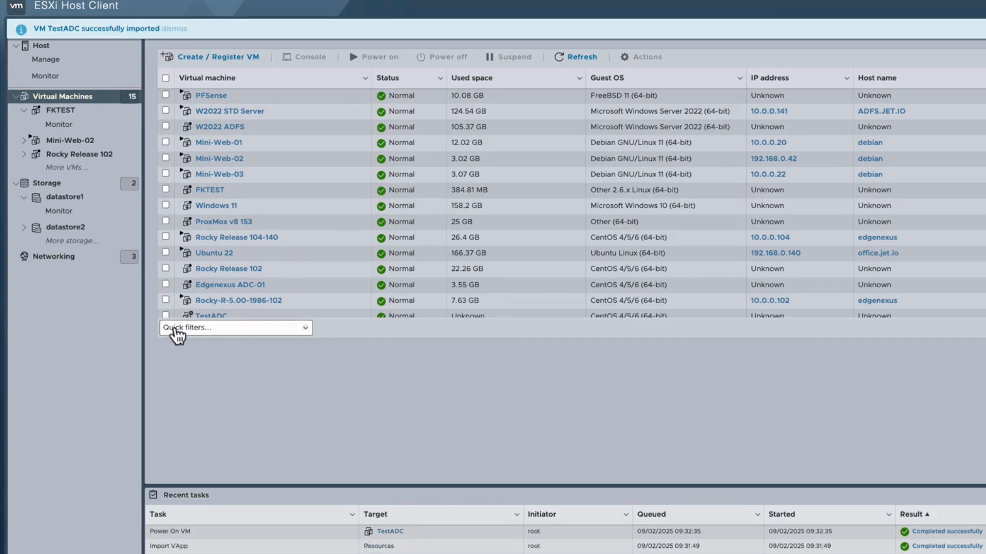
Open the TestADC virtual machine's console and choose to enter the networking details manually.
click(337, 315)
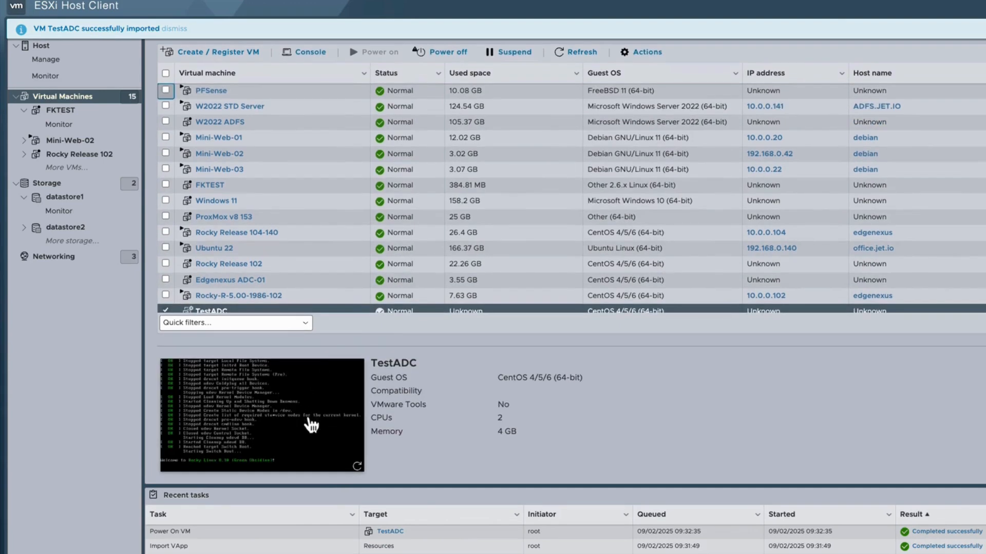
click(310, 425)
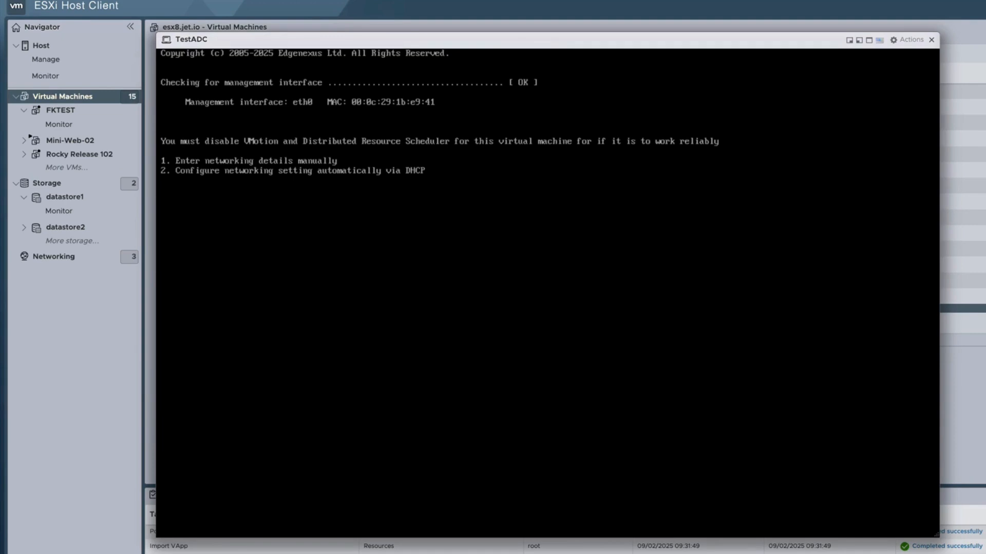
key(1)
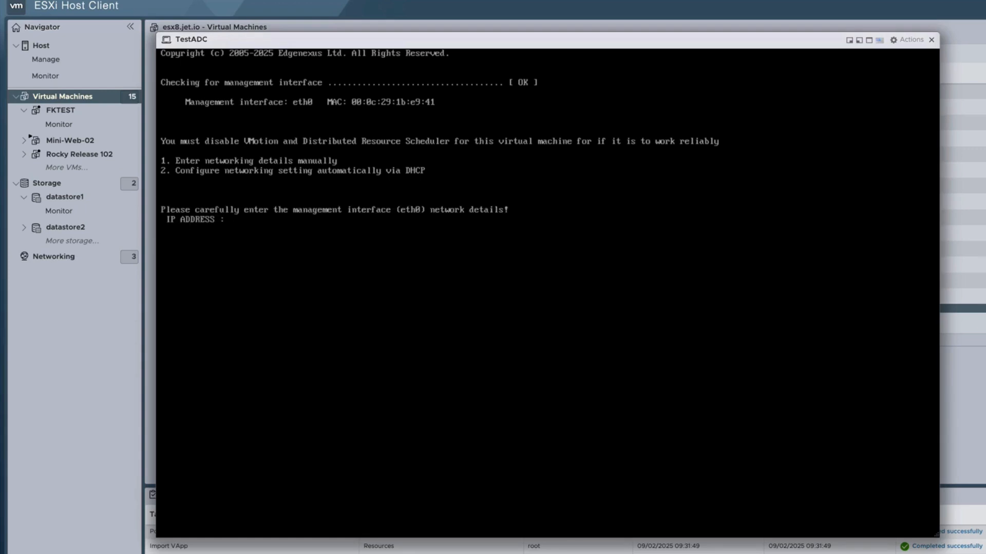
Set the management interface's IP address to 10.0.0.160.
text(10.0.0.160)
key(Return)
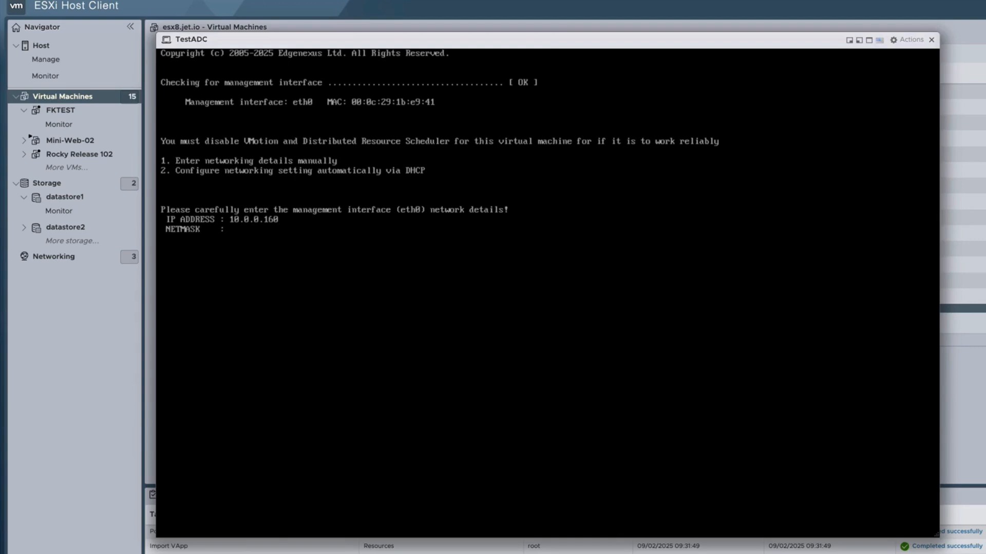
Set the management interface's netmask to 255.255.255.0.
text(255.255.255.0)
key(Return)
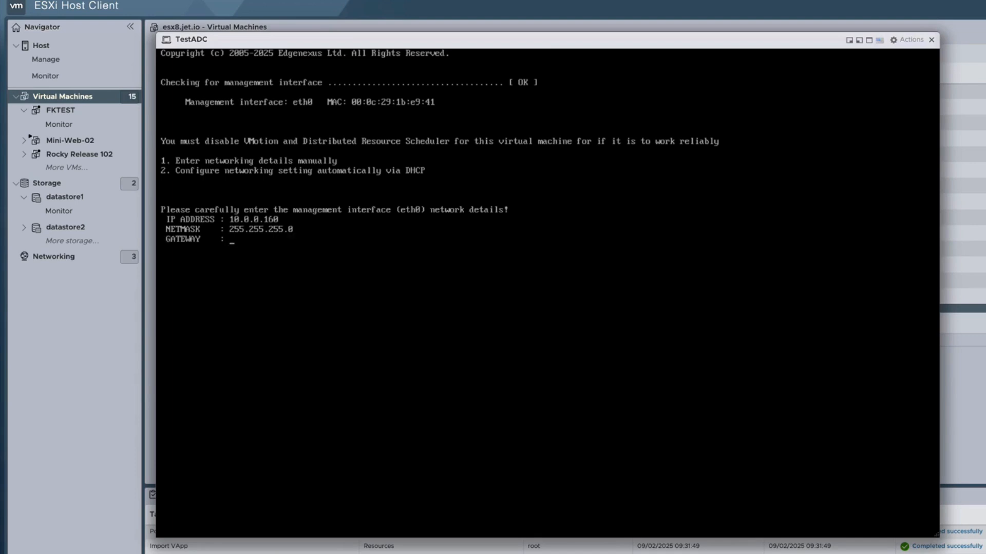
Set the gateway to 10.0.0.1 and the nameserver to 8.8.8.8, and accept the network details as correct.
text(10.0.0.1)
key(Return)
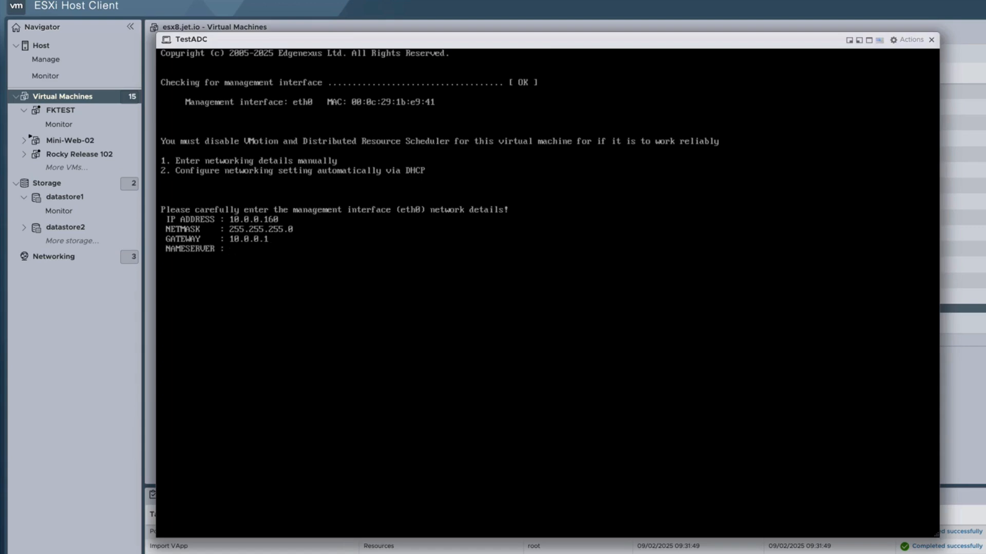
text(8.8.8.8)
key(Return)
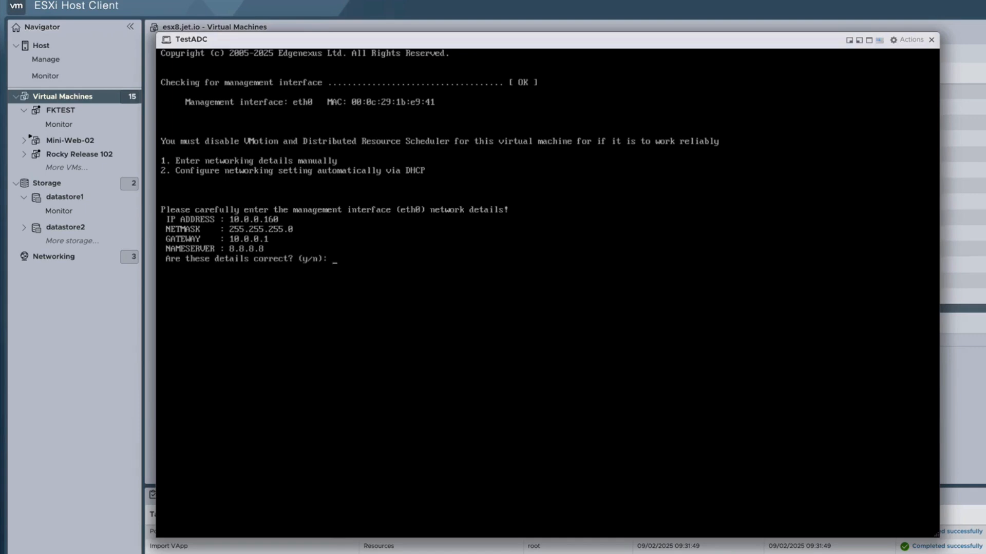
text(y)
key(Return)
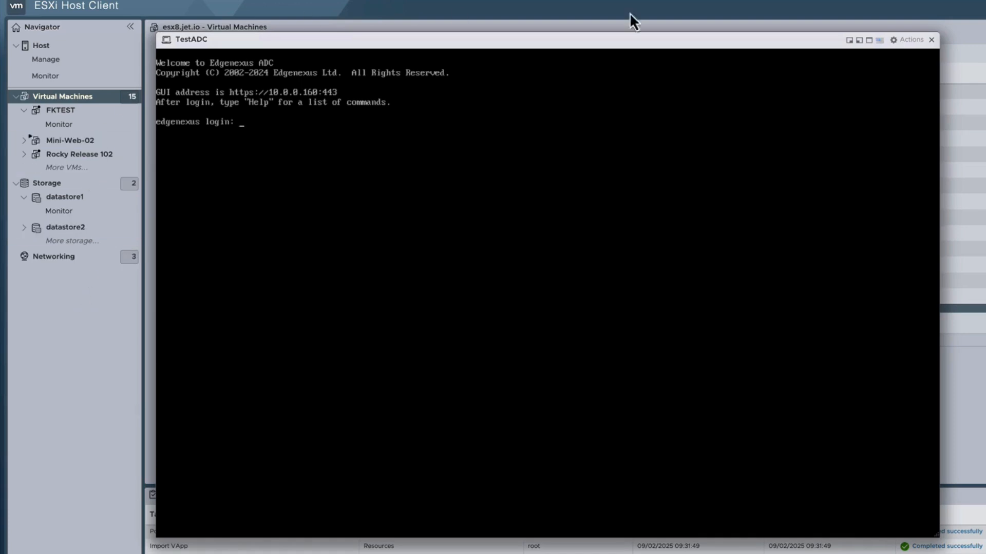
click(932, 40)
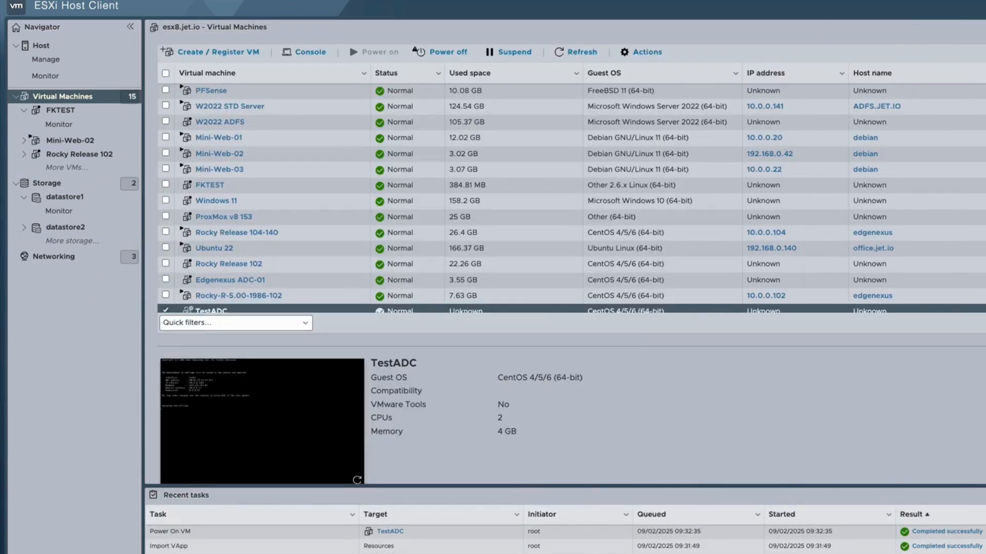
key(super+t)
text(1)
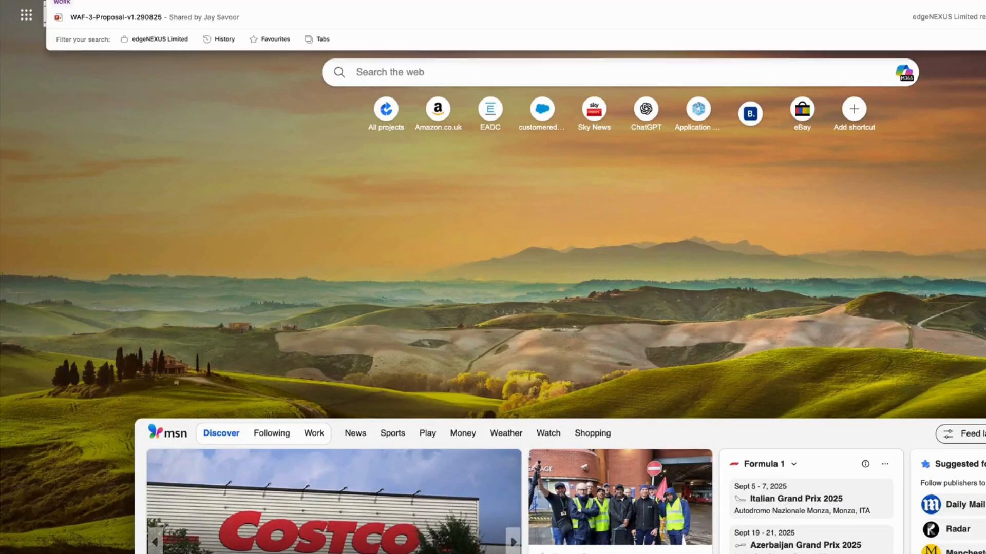
text(http://)
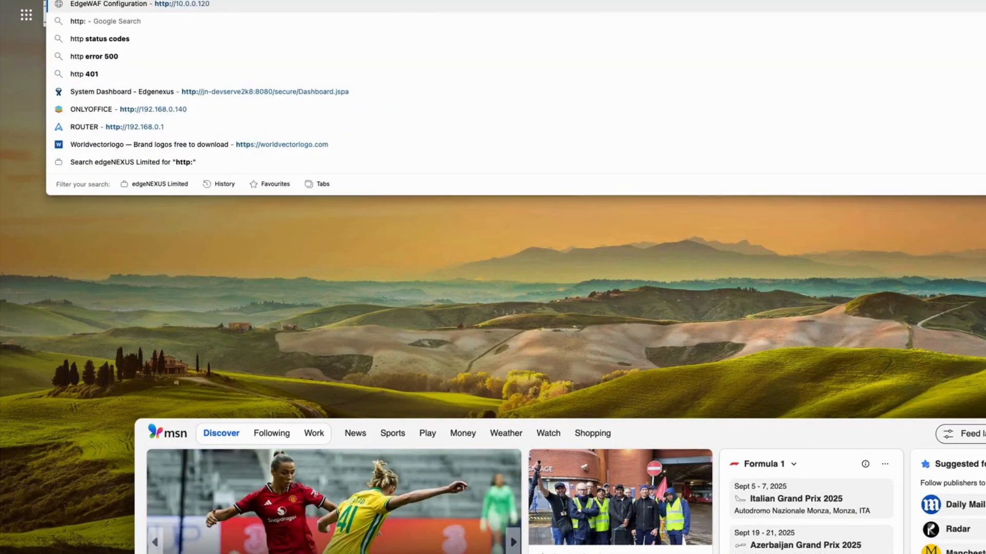
key(BackSpace)
key(BackSpace)
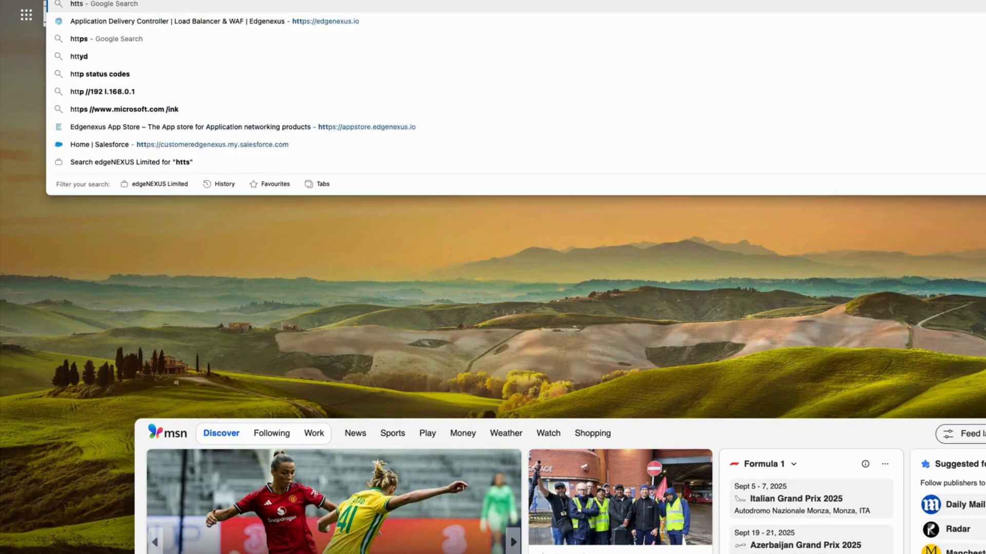
text(s:)
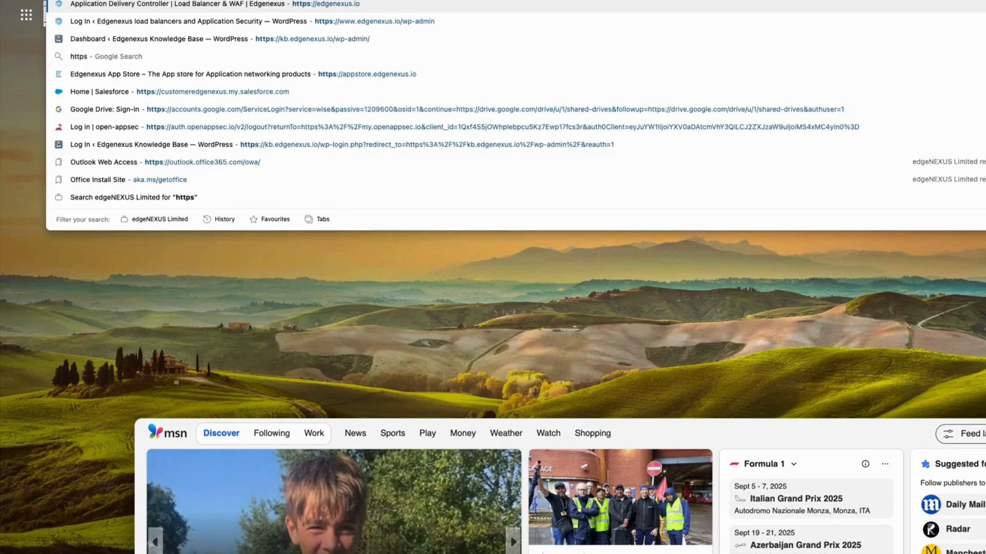
text(//)
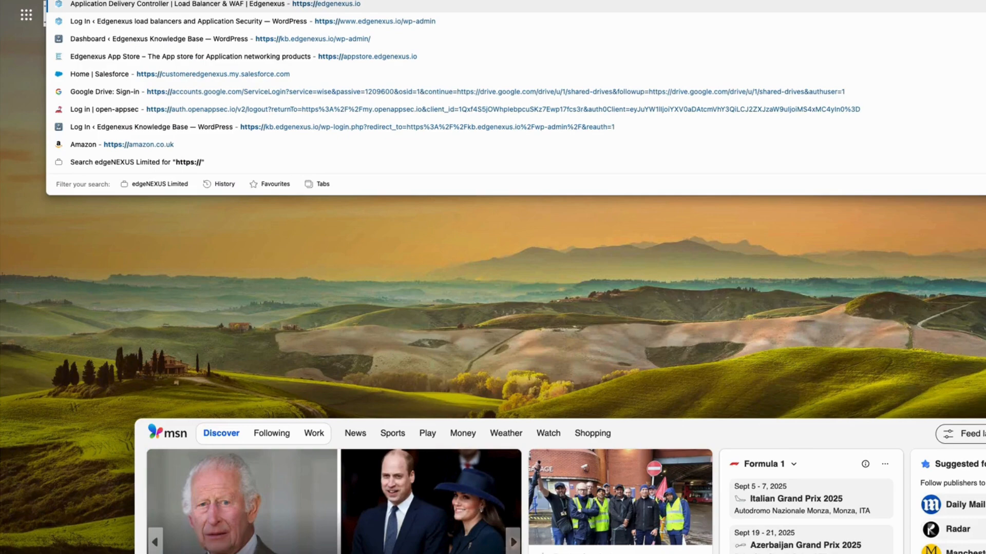
text(10.0.0)
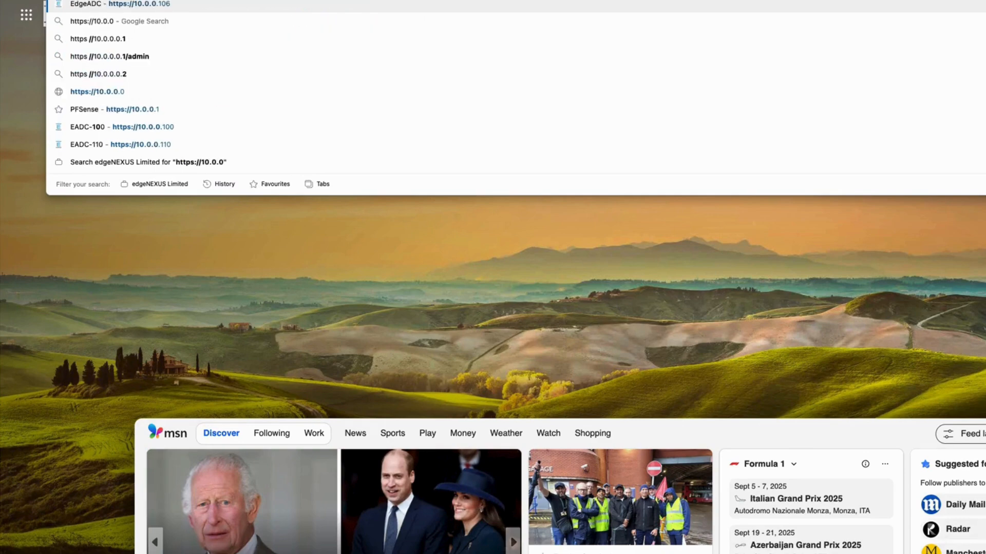
text(.160)
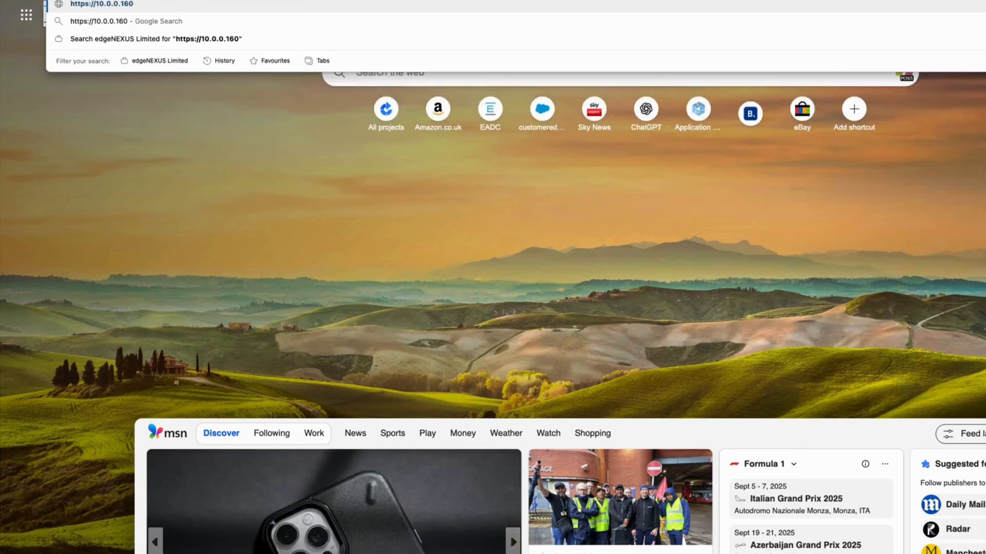
key(Return)
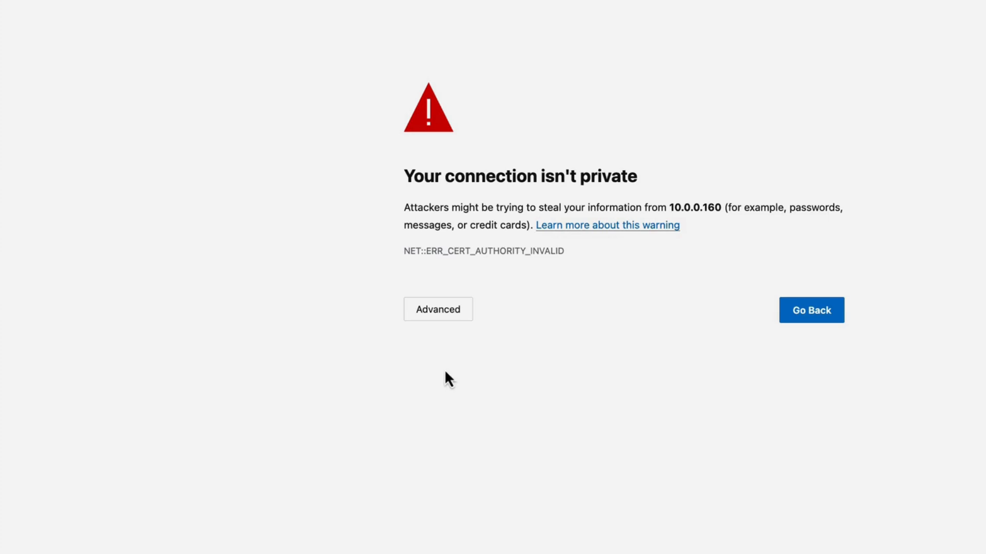
click(439, 313)
click(462, 428)
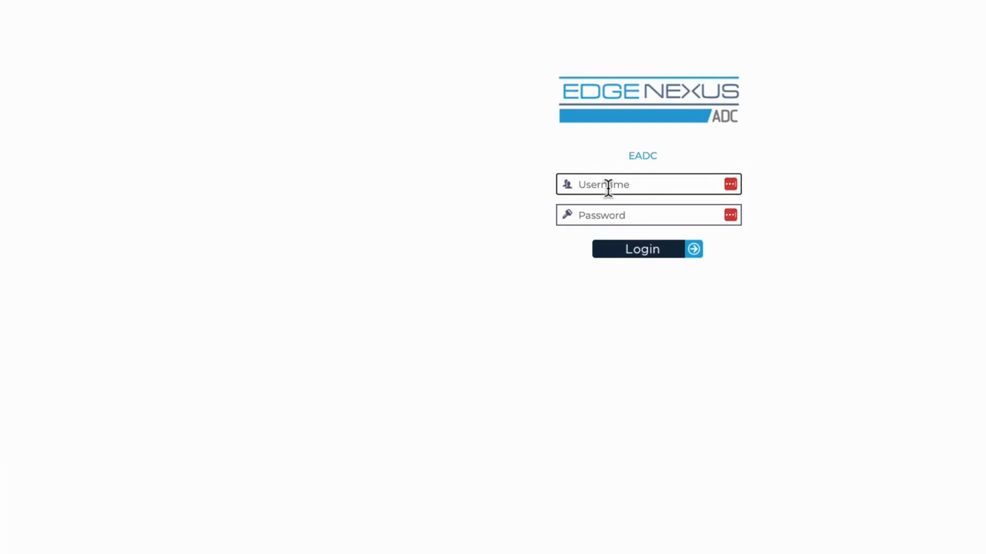
Log in to the EADC web interface with the username admin and the account password.
text(admin)
key(Tab)
text(jetnexus)
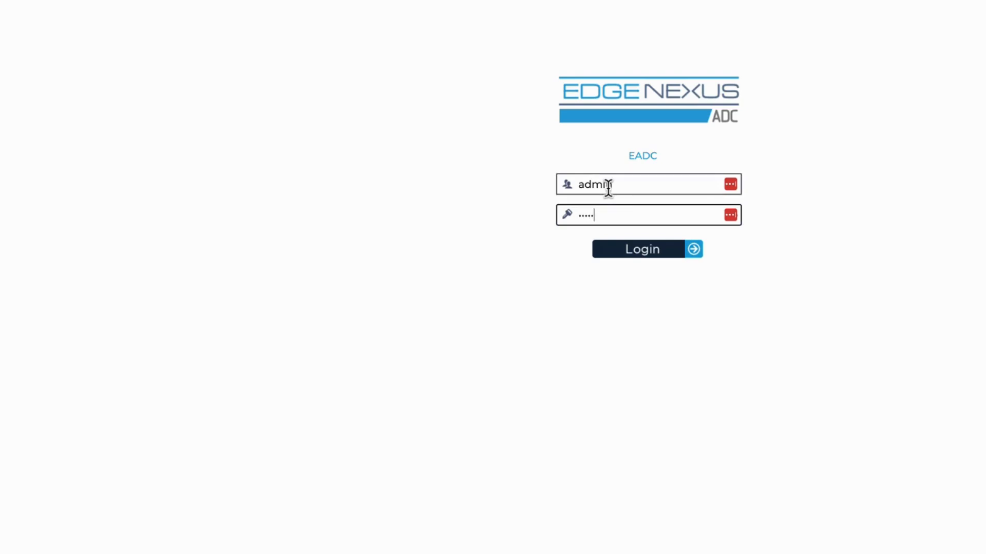
key(Return)
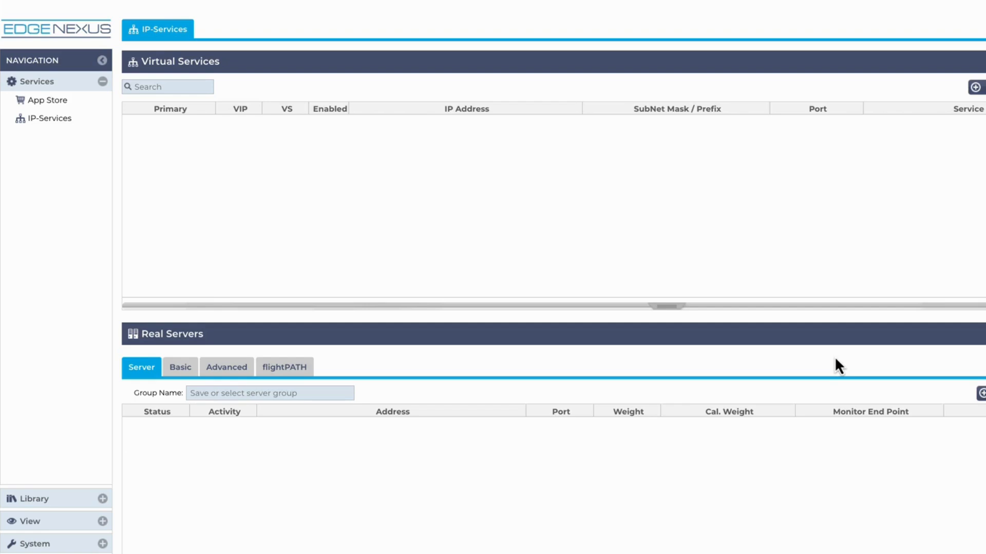
Open the ADC's system network settings to review the gateway, DNS and adapter configuration.
click(61, 545)
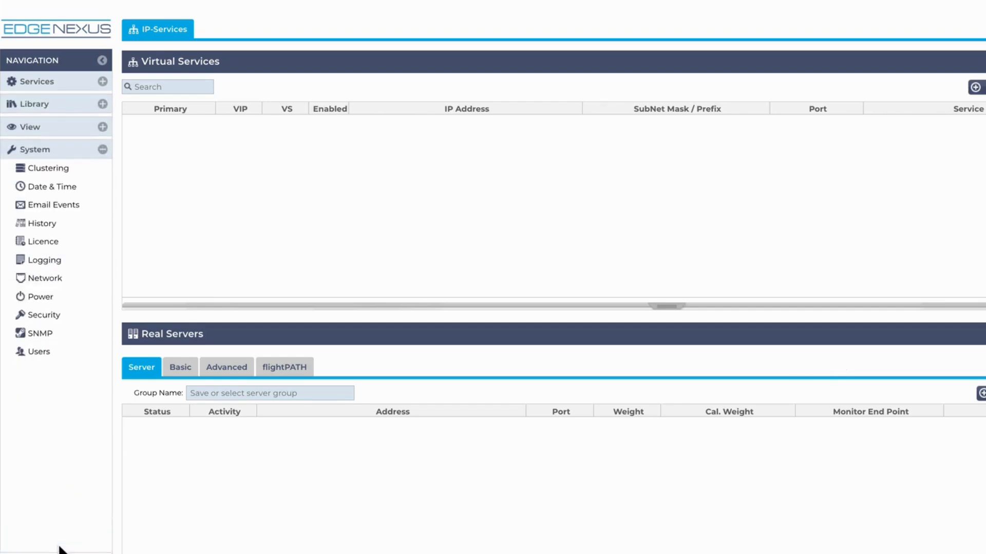
click(59, 282)
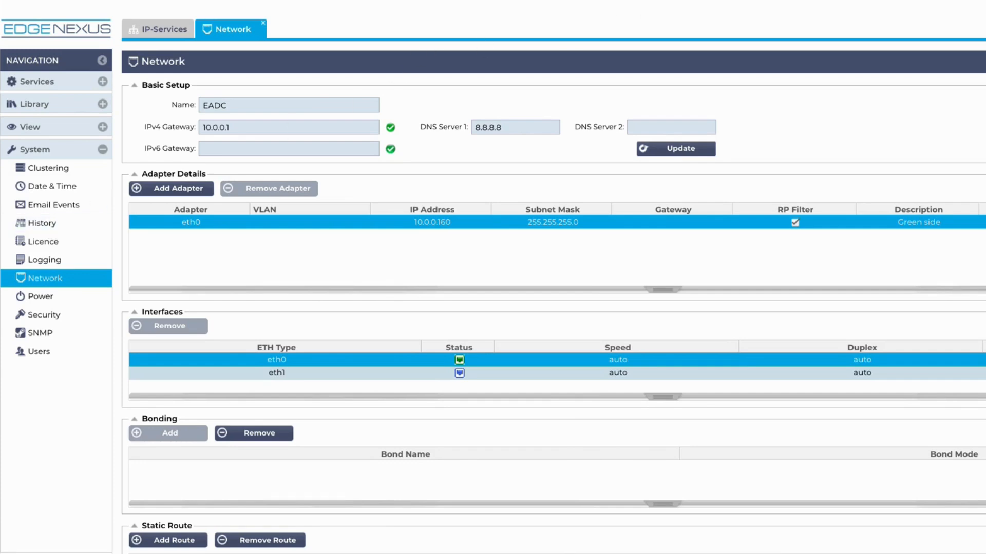
click(633, 0)
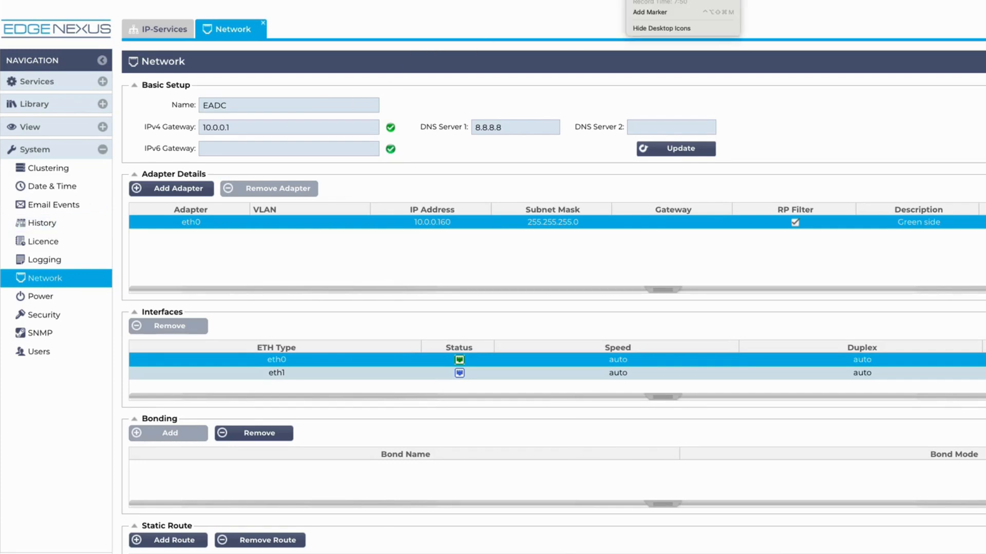